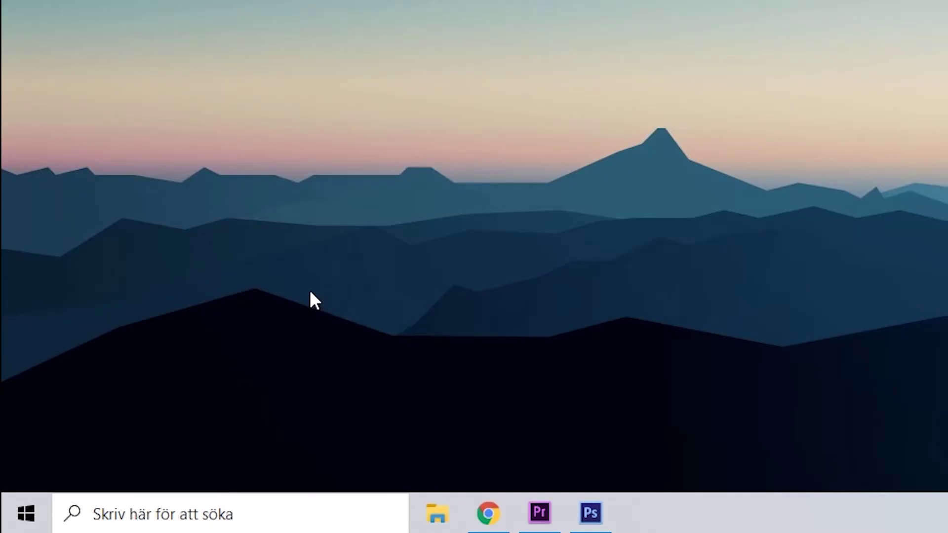
# Open Device Manager and check which graphics cards are listed under the display adapters
pyautogui.rightClick(27, 518)
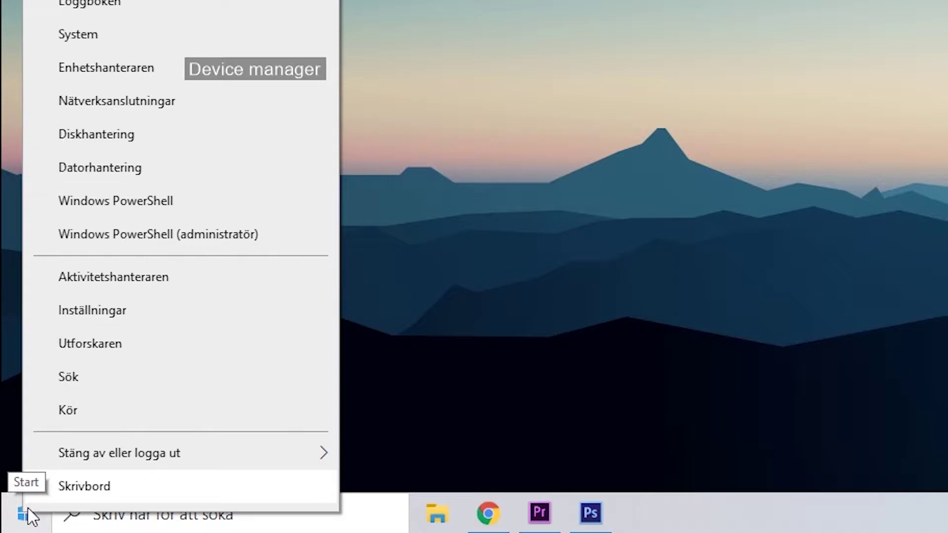
pyautogui.click(55, 70)
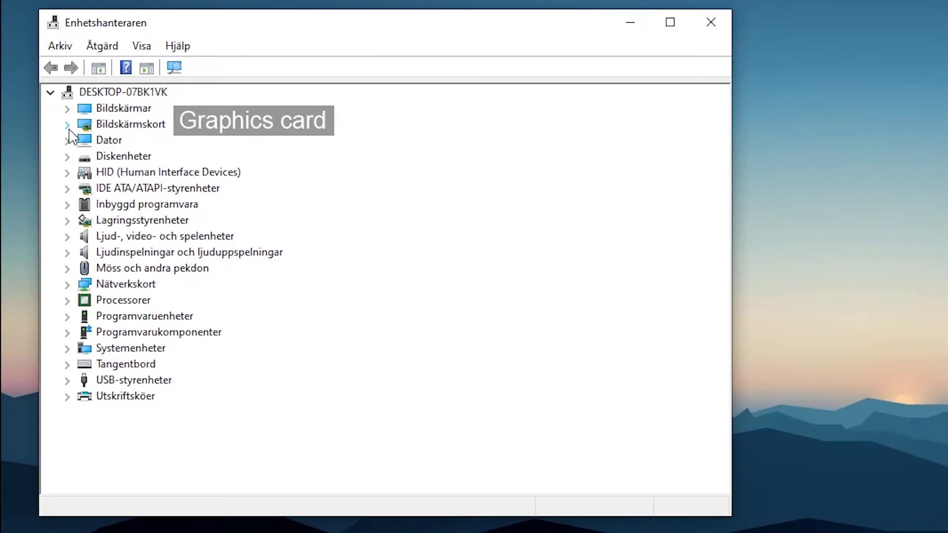
pyautogui.click(68, 125)
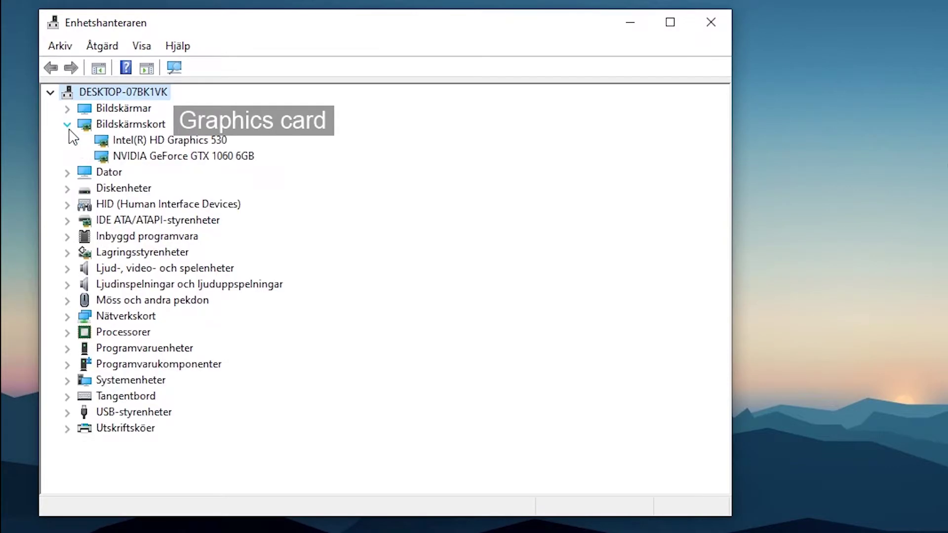
pyautogui.click(149, 157)
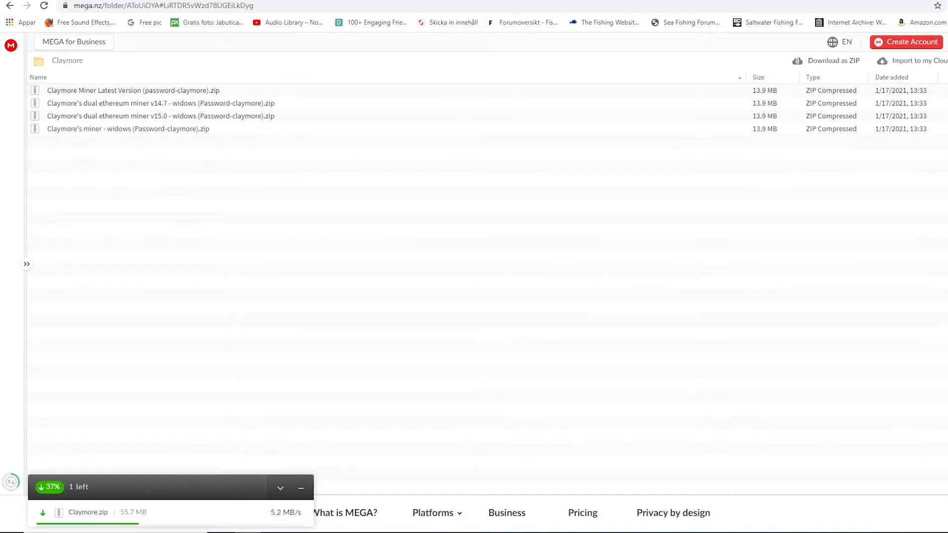
# Locate the downloaded Claymore.zip in its folder and extract the Claymore's dual ethereum miner v15.0 archive in place
pyautogui.click(111, 517)
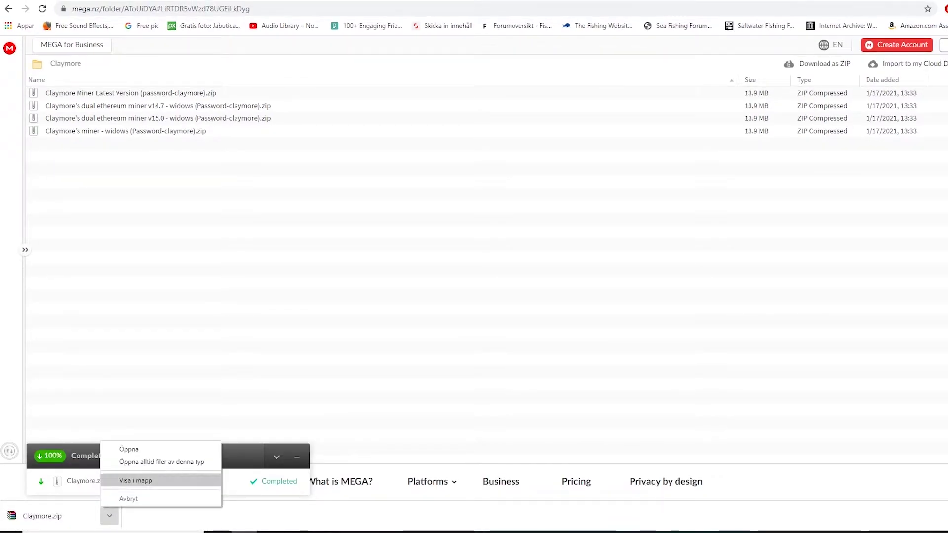
pyautogui.click(138, 480)
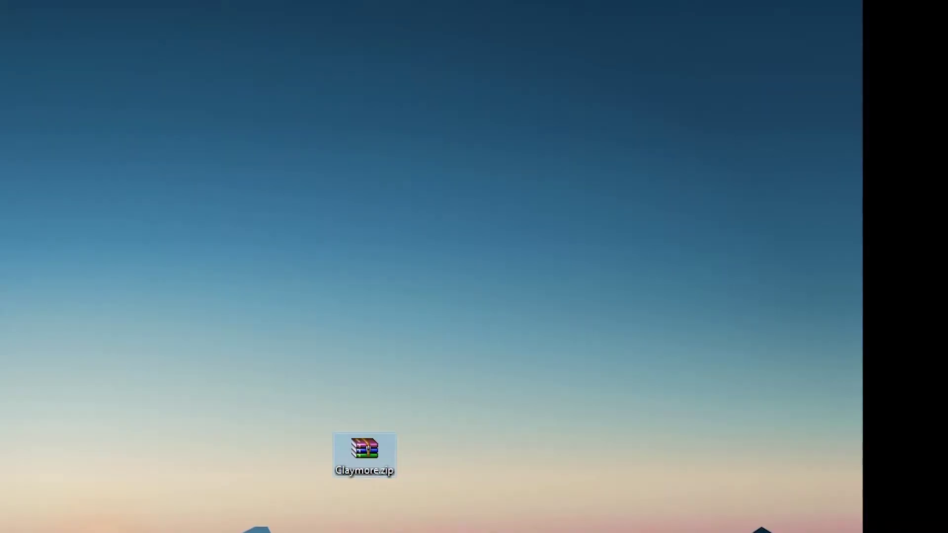
pyautogui.rightClick(353, 442)
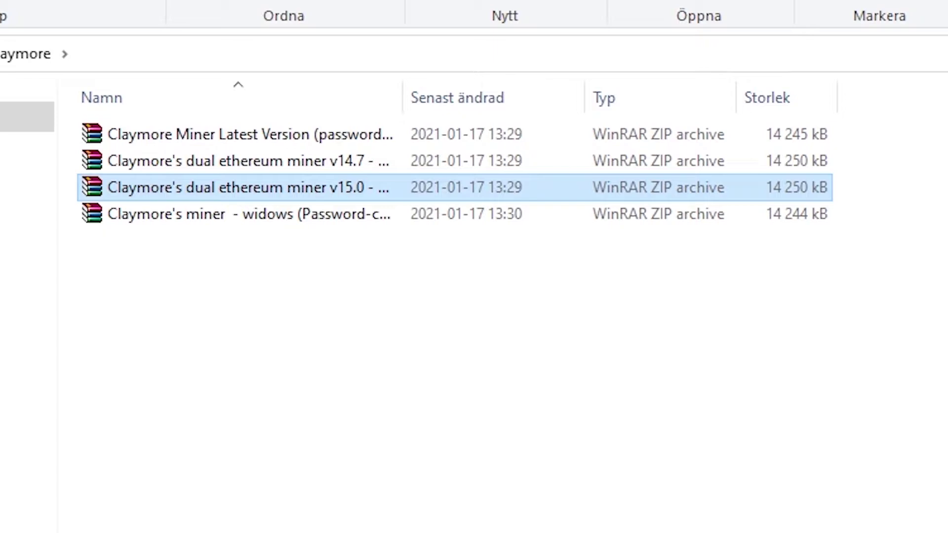
pyautogui.rightClick(218, 190)
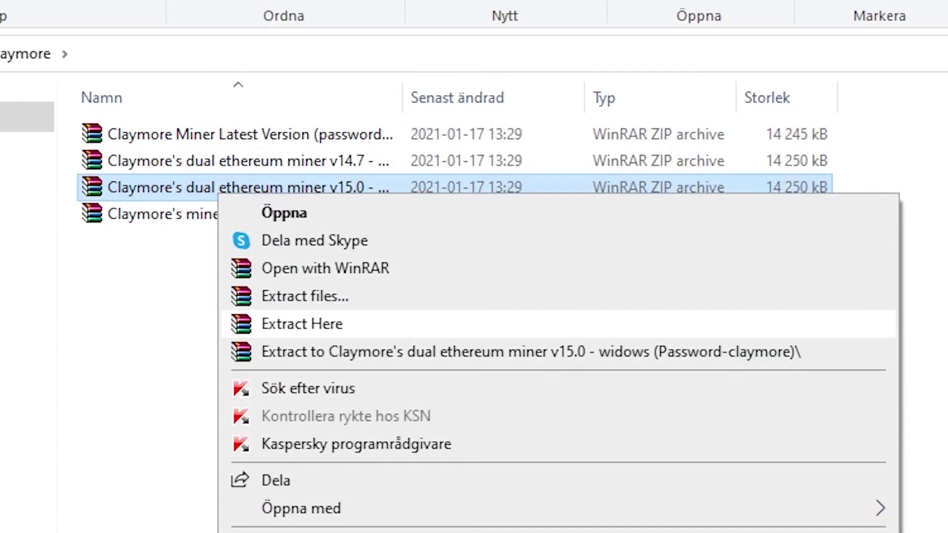
pyautogui.click(302, 323)
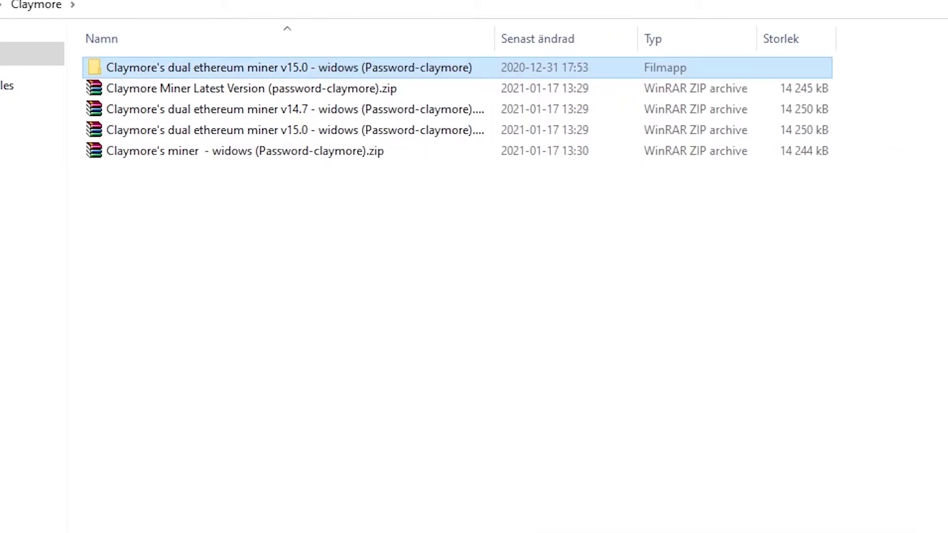
# Open the extracted v15.0 miner folder and open 5_Ethereum-ethermine.bat for editing
pyautogui.press('Return')
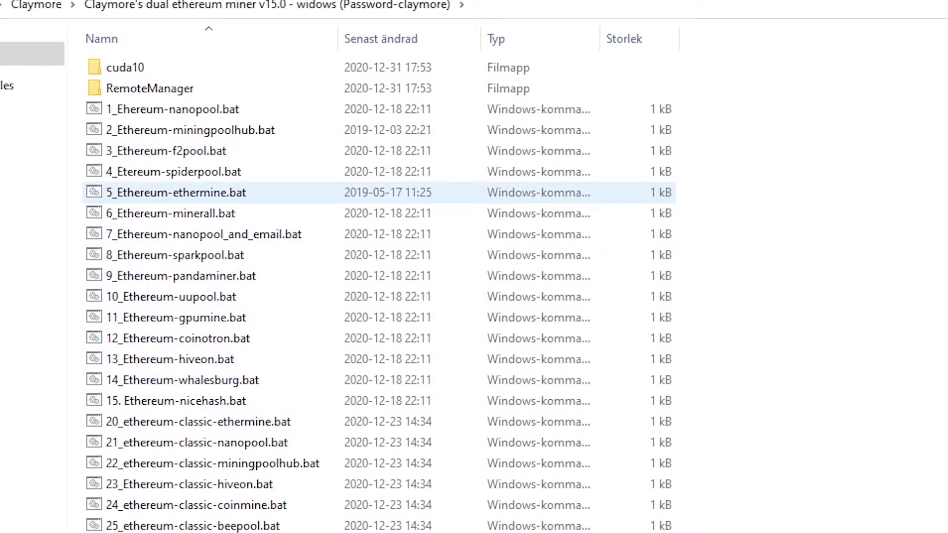
pyautogui.rightClick(169, 194)
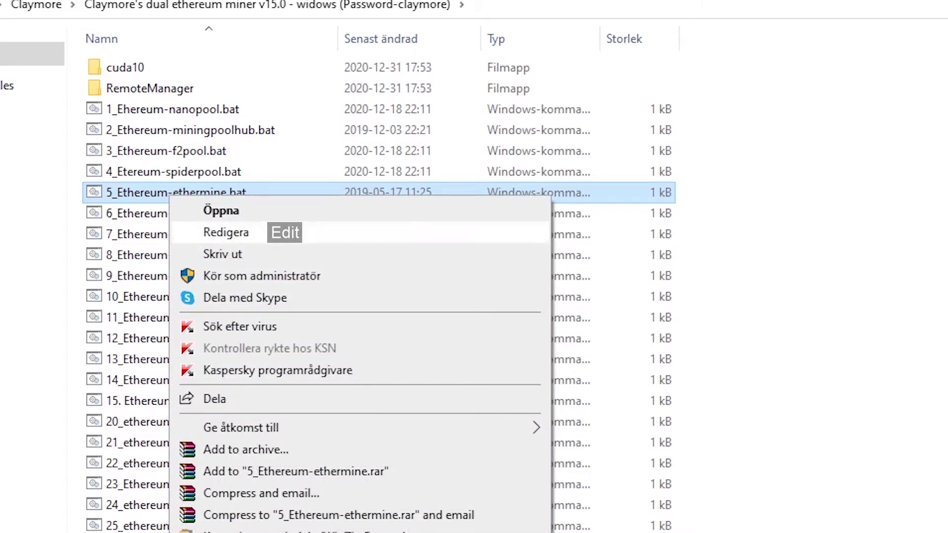
pyautogui.click(225, 232)
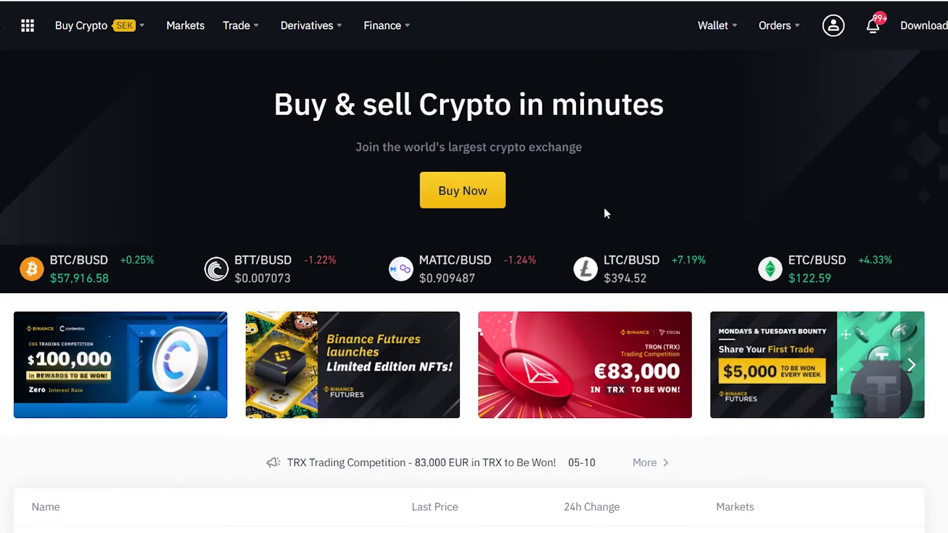
# Switch to Binance, go to the Fiat and Spot wallet and open the deposit page for ETH
pyautogui.moveTo(719, 32)
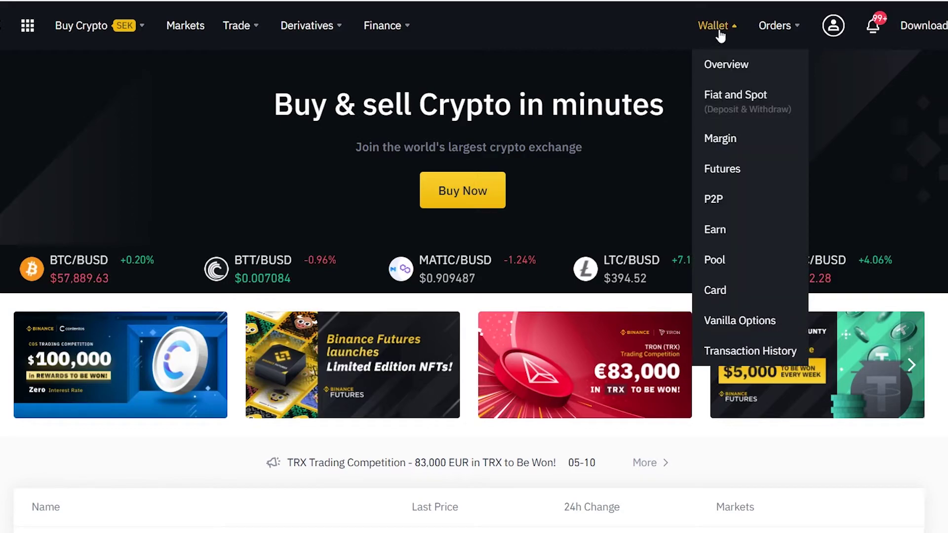
pyautogui.click(767, 118)
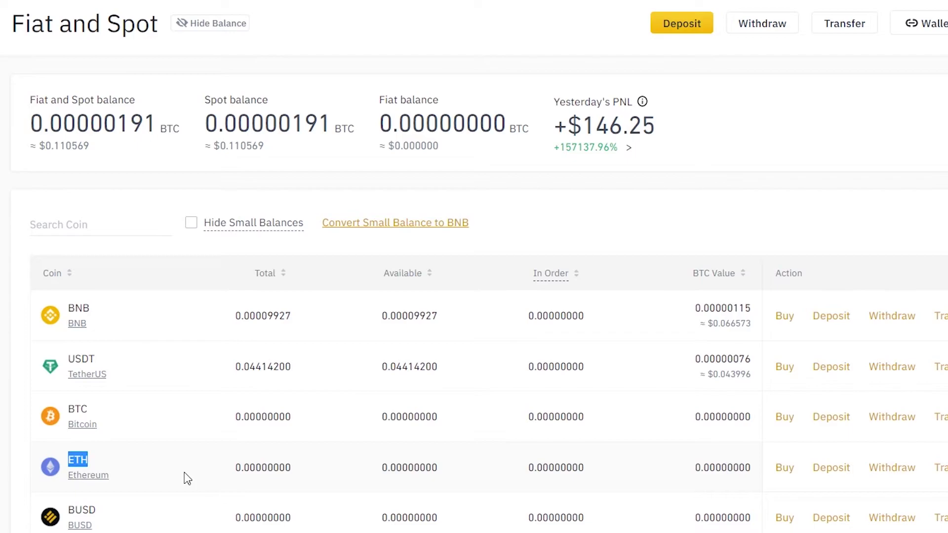
pyautogui.click(186, 478)
pyautogui.click(831, 468)
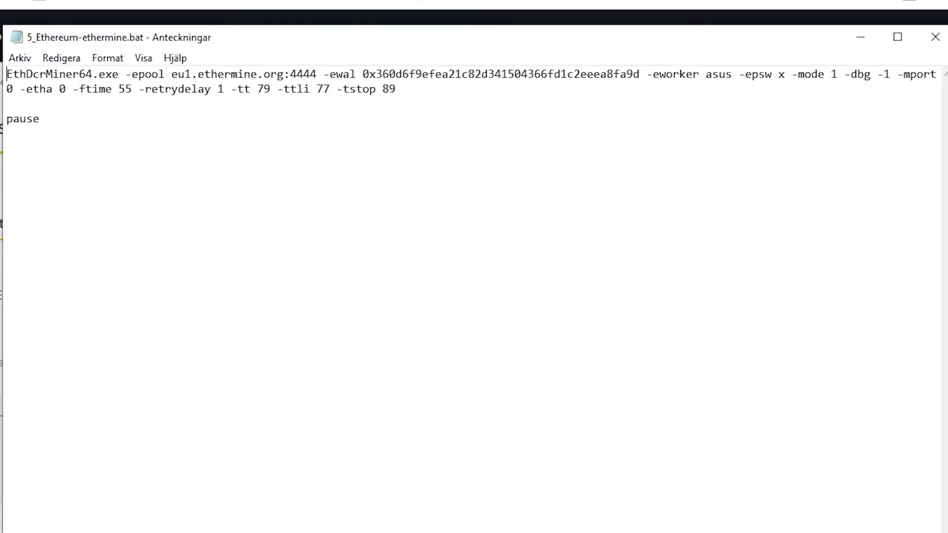
# In 5_Ethereum-ethermine.bat, replace the -ewal address with the copied ETH deposit address and delete everything after "-mode 1"
pyautogui.moveTo(363, 74); pyautogui.dragTo(640, 74)
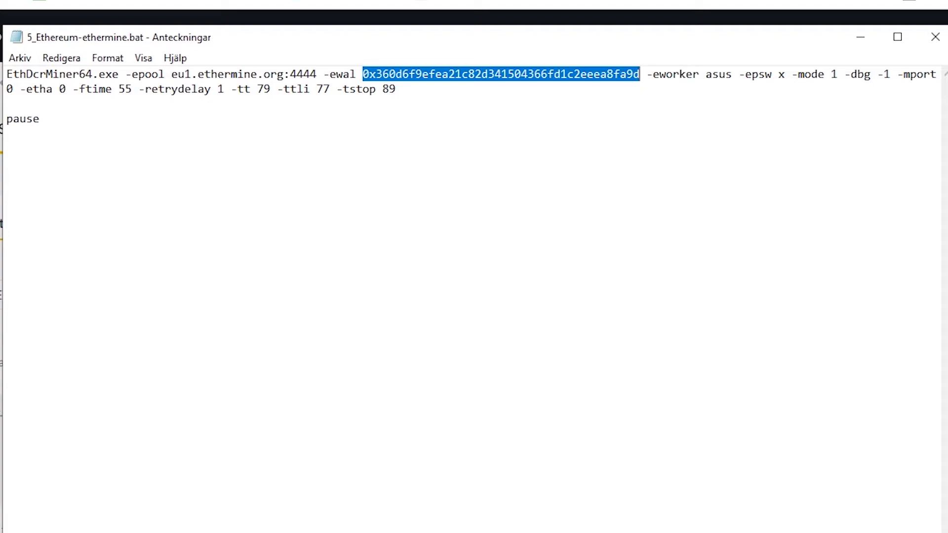
pyautogui.hotkey('ctrl', 'v')
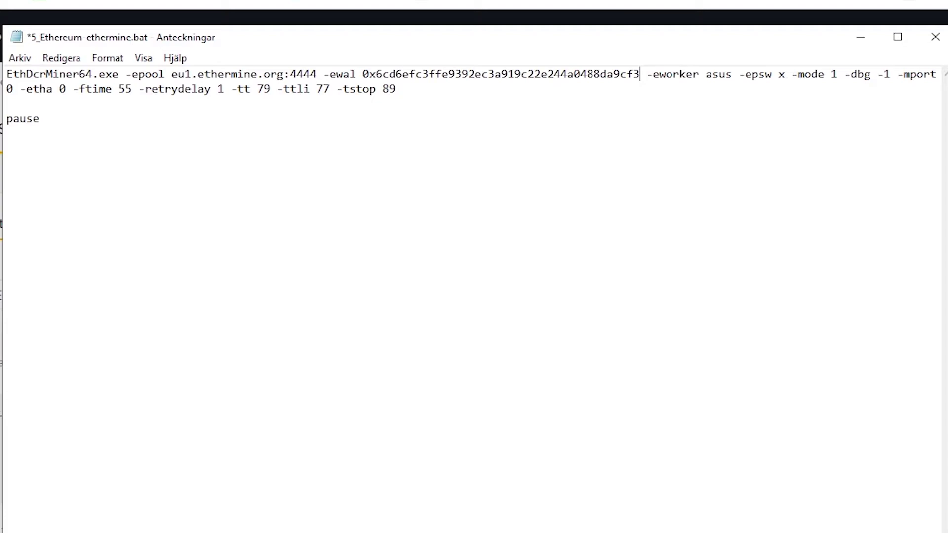
pyautogui.moveTo(838, 74); pyautogui.dragTo(6, 133)
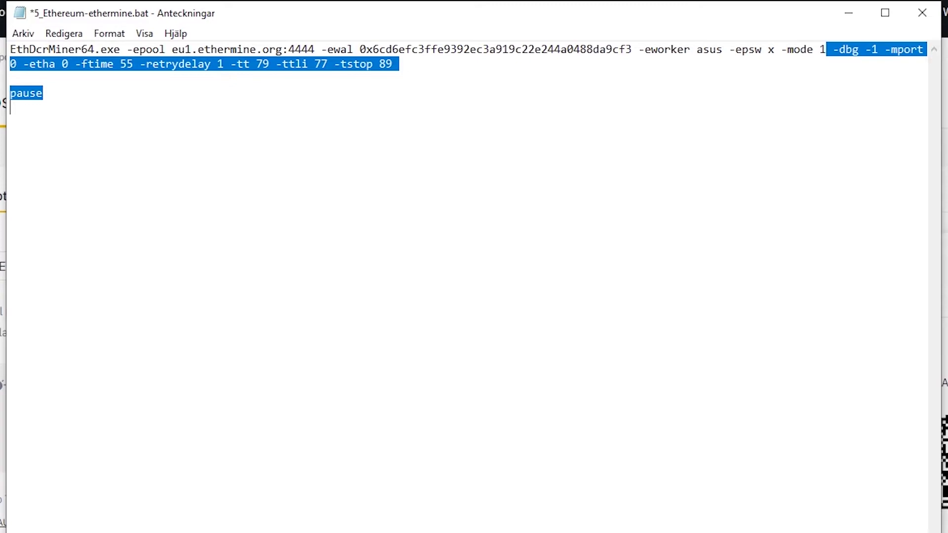
pyautogui.press('BackSpace')
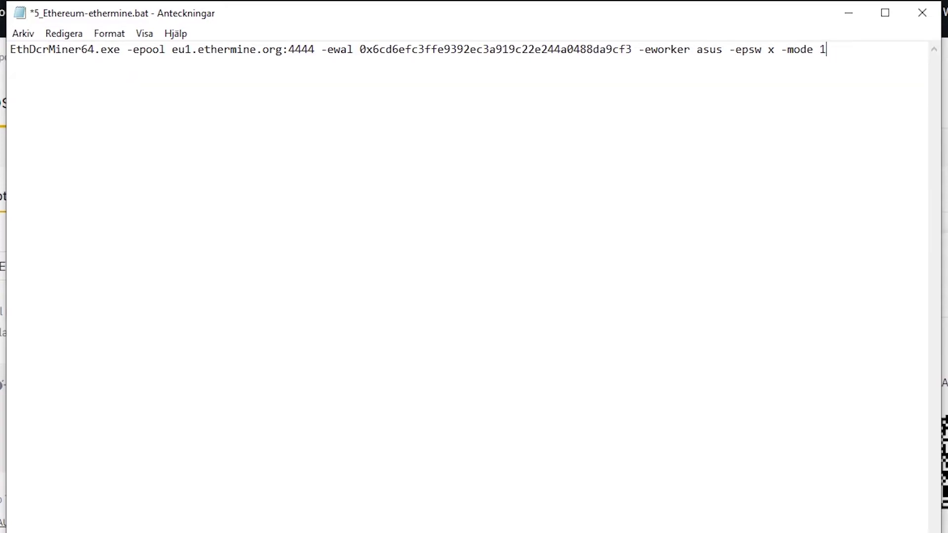
# Save the edited 5_Ethereum-ethermine.bat file
pyautogui.hotkey('alt', 'a')
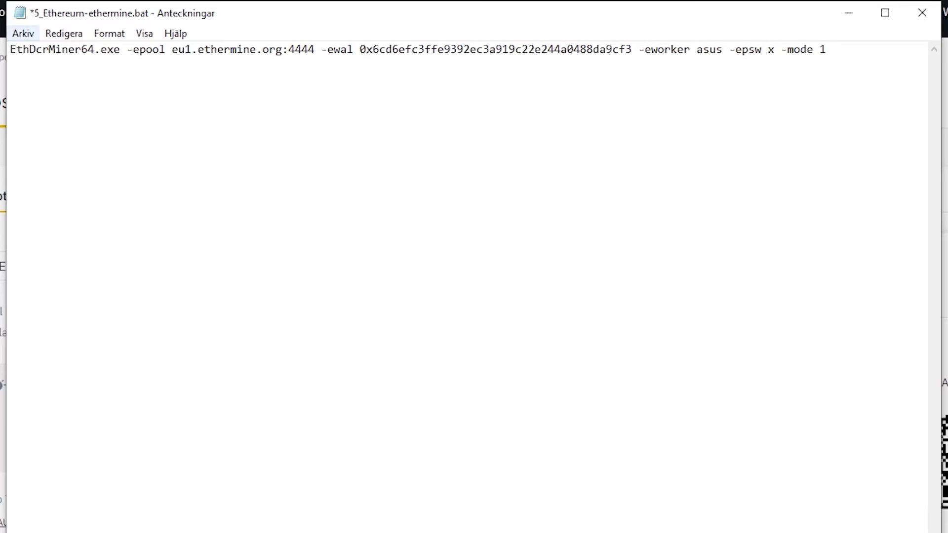
pyautogui.press('Down')
pyautogui.press('Down')
pyautogui.press('Down')
pyautogui.press('Return')
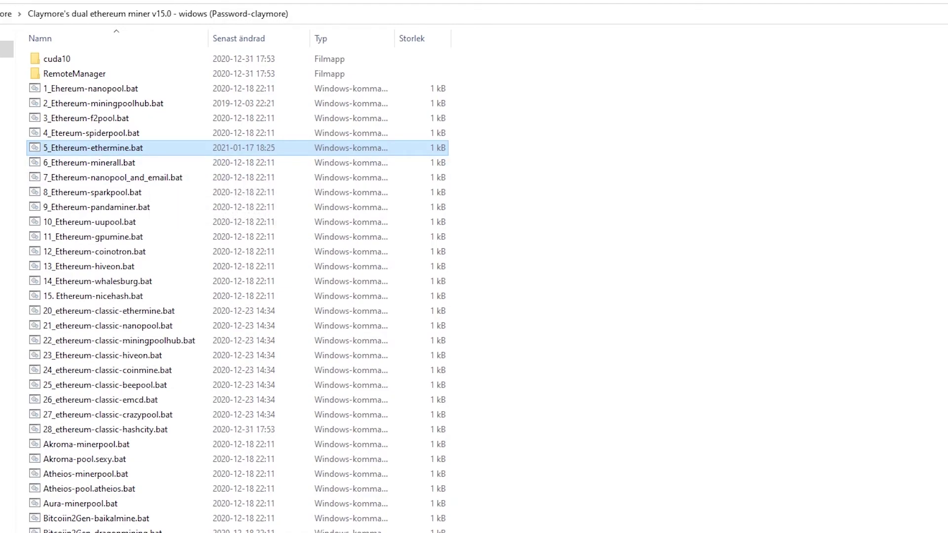
# Run 5_Ethereum-ethermine.bat to start mining, and reposition and enlarge the miner's console window
pyautogui.doubleClick(123, 149)
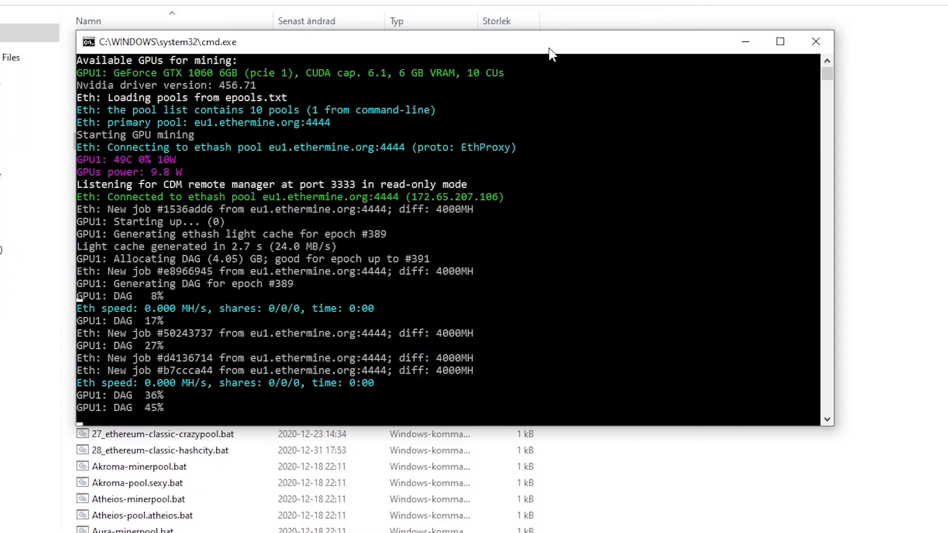
pyautogui.moveTo(549, 48); pyautogui.dragTo(593, 51)
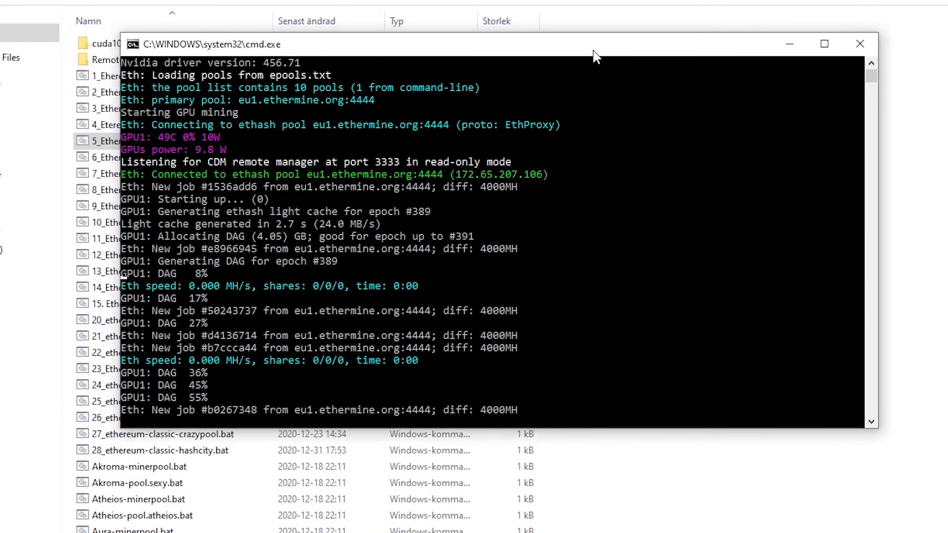
pyautogui.moveTo(877, 428); pyautogui.dragTo(947, 532)
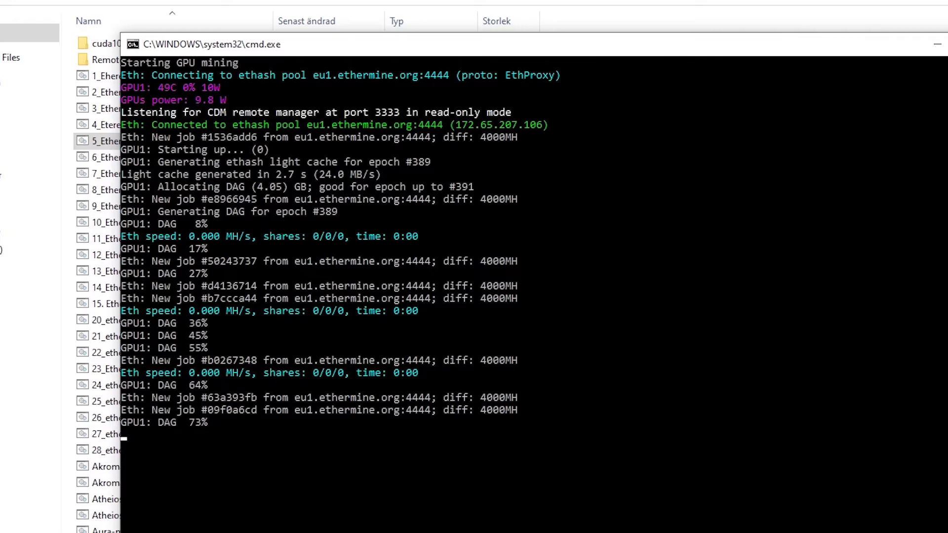
pyautogui.moveTo(521, 45); pyautogui.dragTo(488, 16)
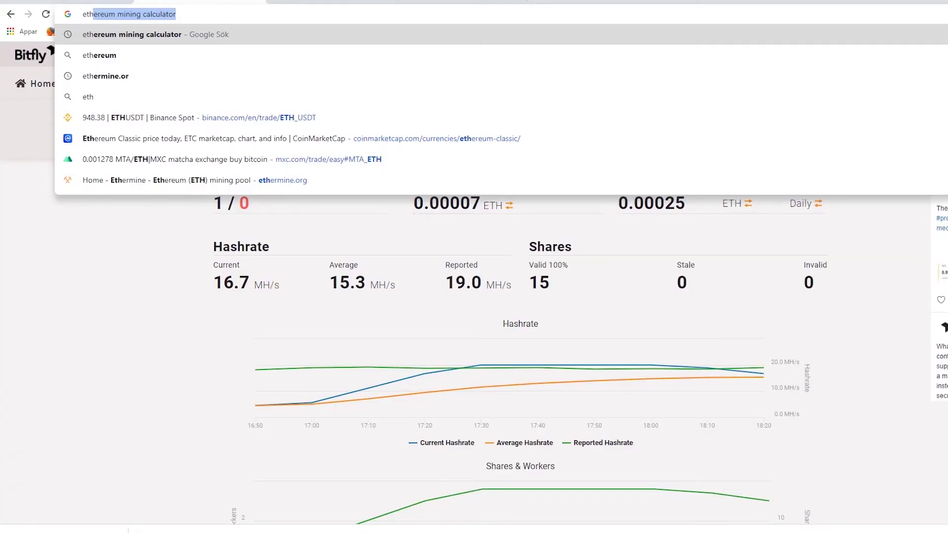
# Go to ethermine.org in the browser and look up the miner by pasting the wallet address
pyautogui.write('rmine.org')
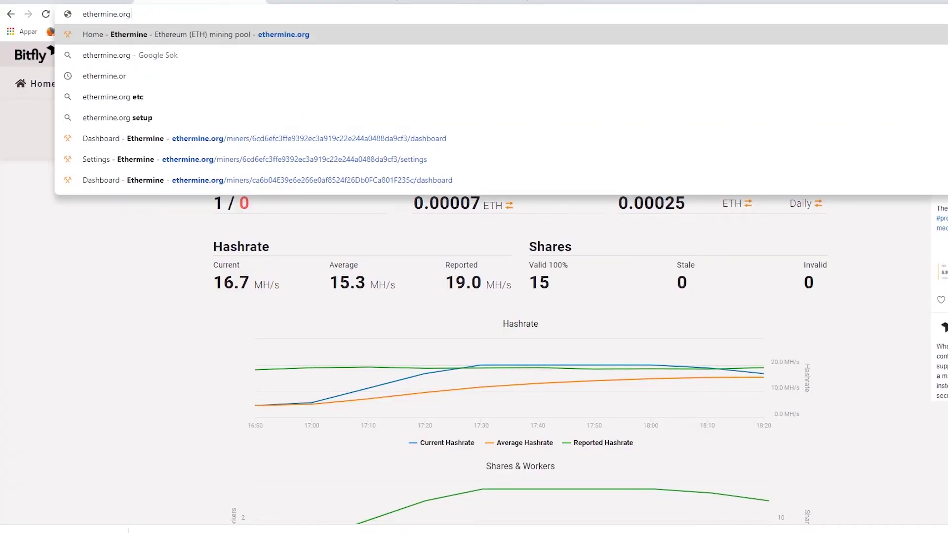
pyautogui.press('Return')
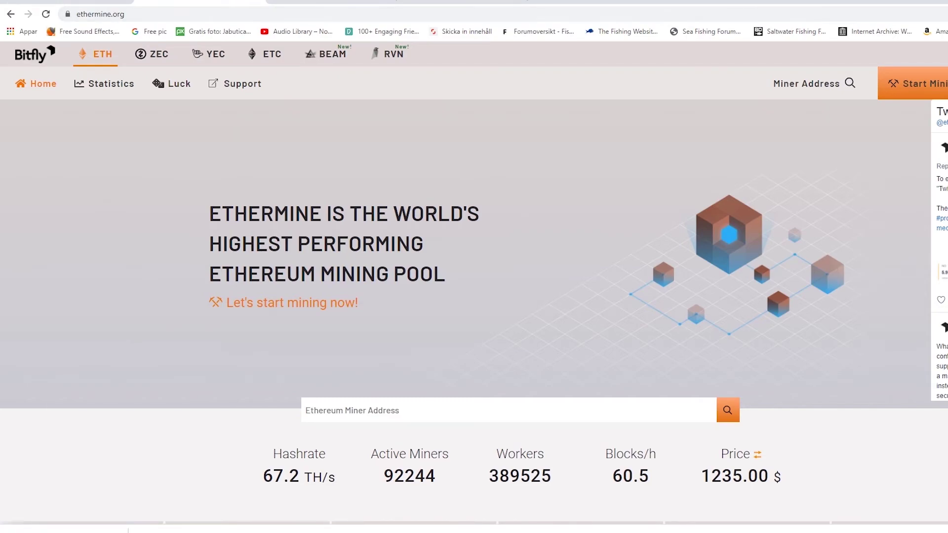
pyautogui.click(806, 84)
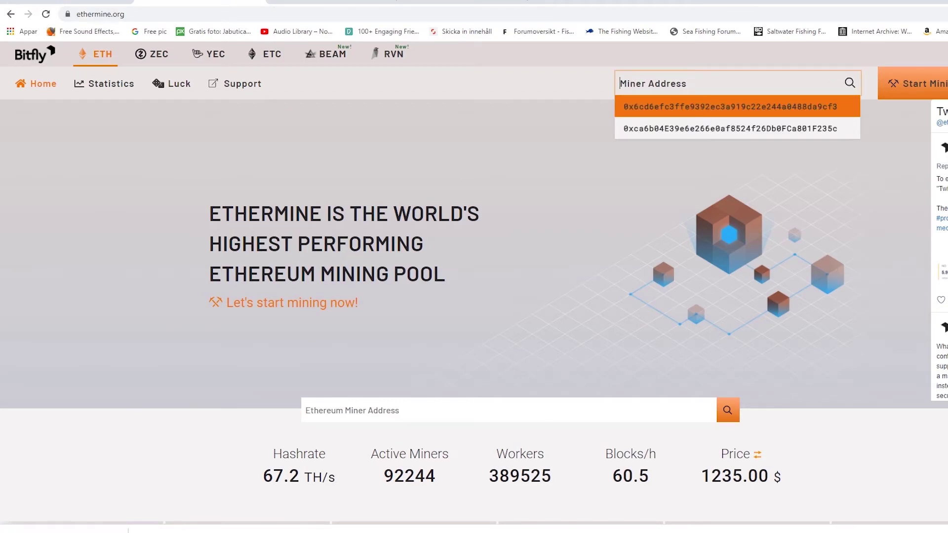
pyautogui.hotkey('ctrl', 'v')
pyautogui.press('Return')
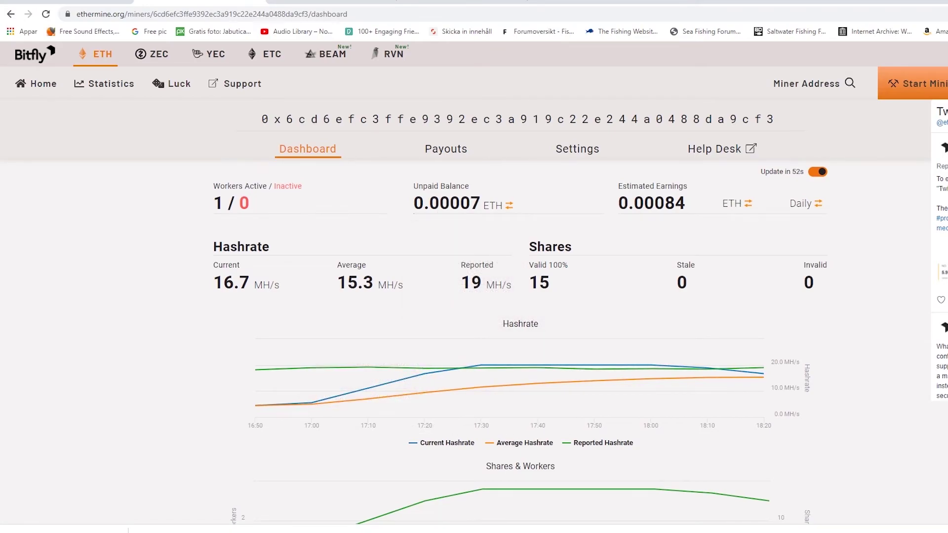
# Check the running miner console, minimize it, and examine the unpaid balance and estimated earnings on the Ethermine dashboard
pyautogui.hotkey('alt', 'Tab')
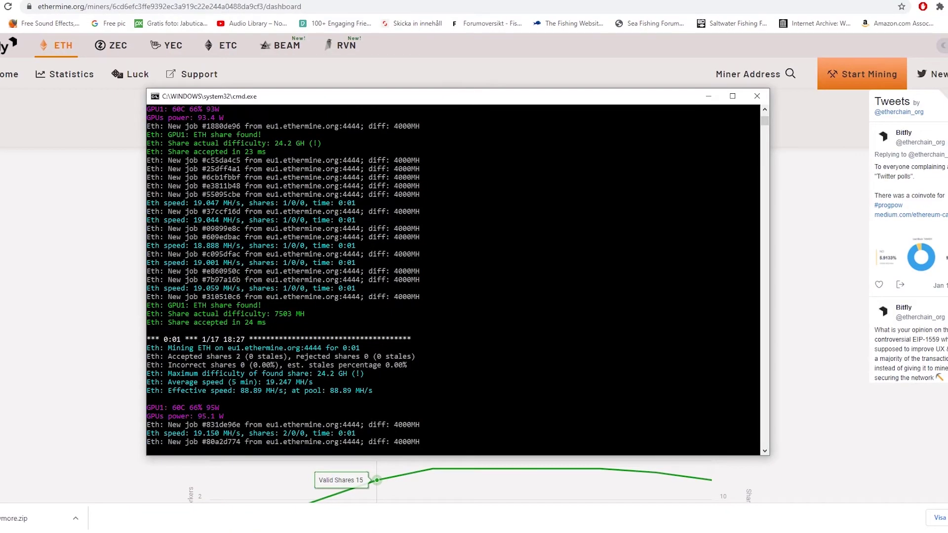
pyautogui.click(708, 97)
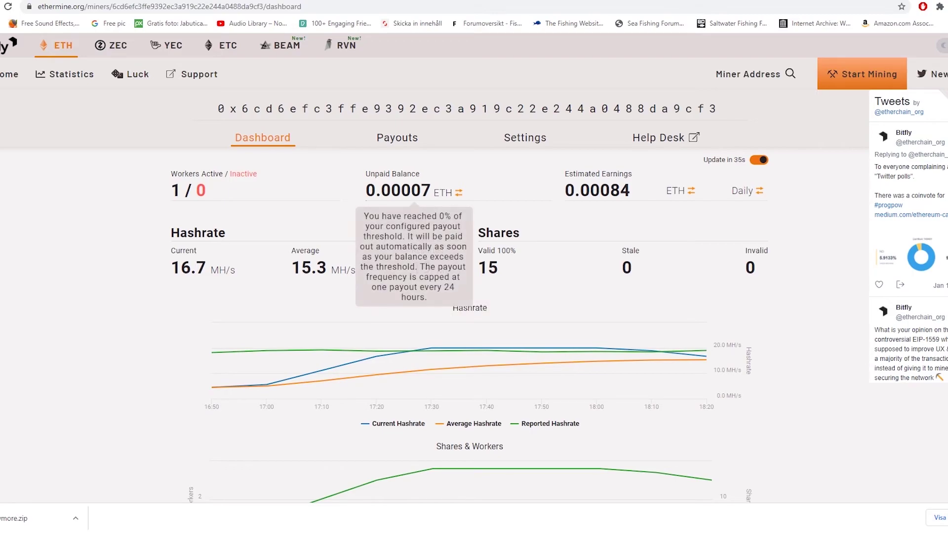
pyautogui.moveTo(411, 191); pyautogui.dragTo(634, 192)
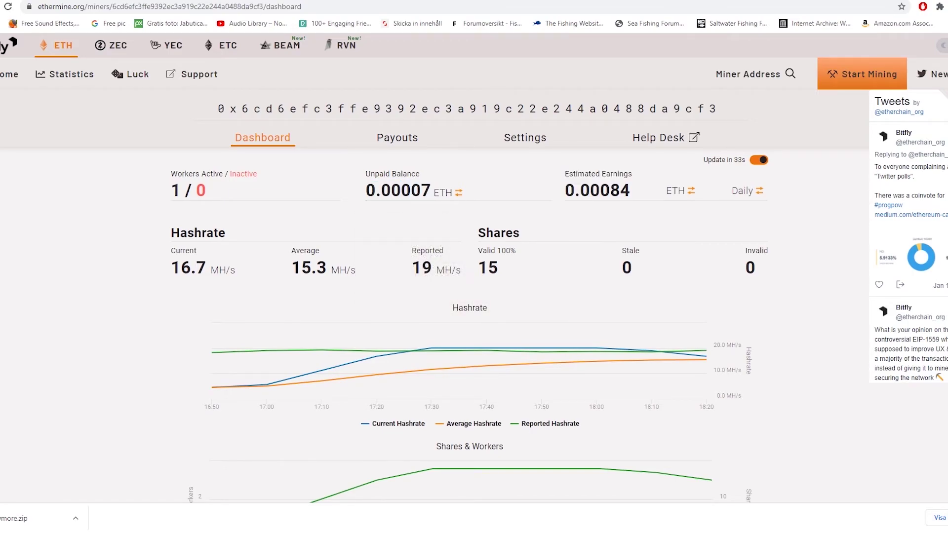
pyautogui.moveTo(366, 197); pyautogui.dragTo(400, 193)
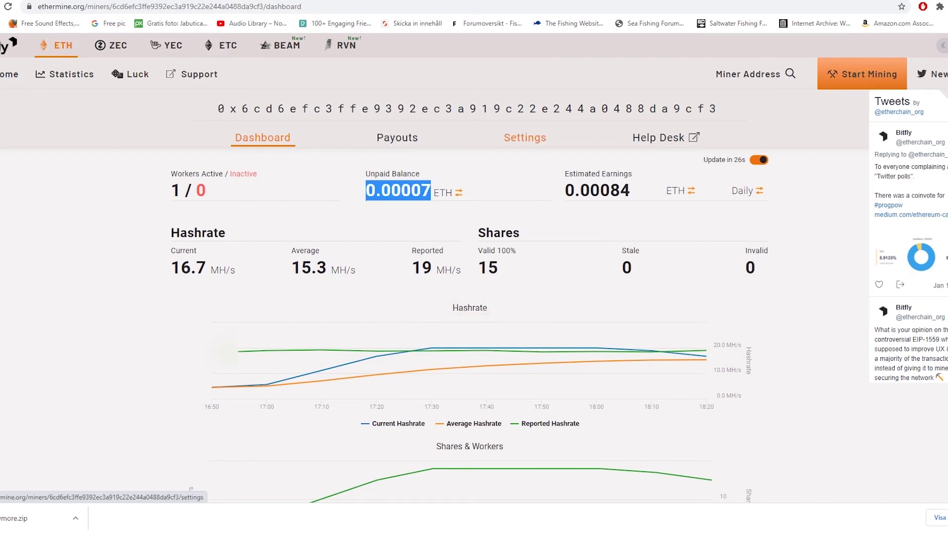
# Open the miner's settings on Ethermine and enter 0.05 Ether as the payment threshold
pyautogui.click(524, 138)
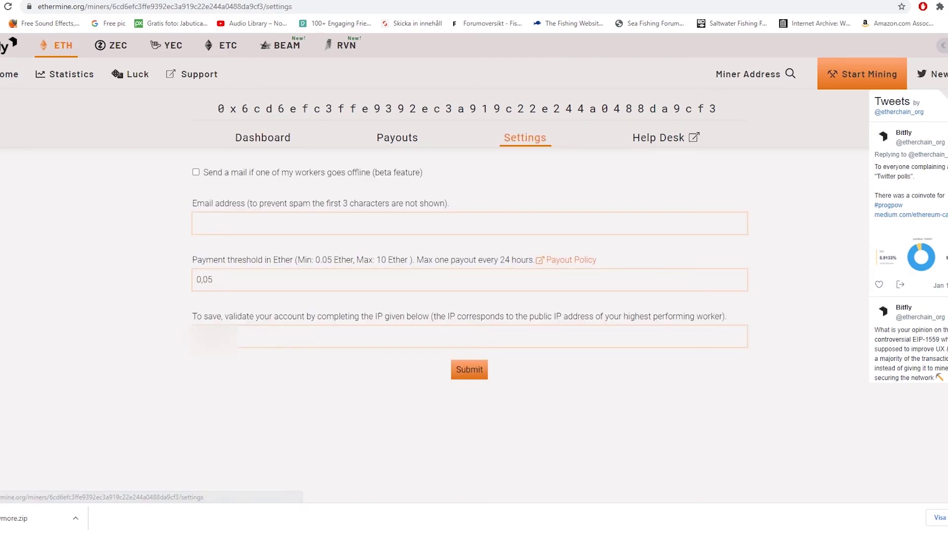
pyautogui.moveTo(192, 260); pyautogui.dragTo(528, 259)
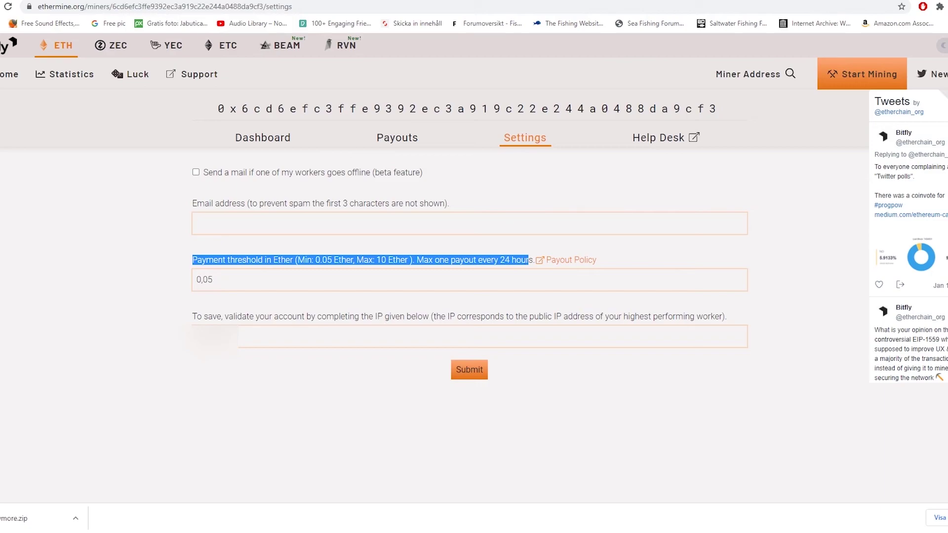
pyautogui.click(214, 279)
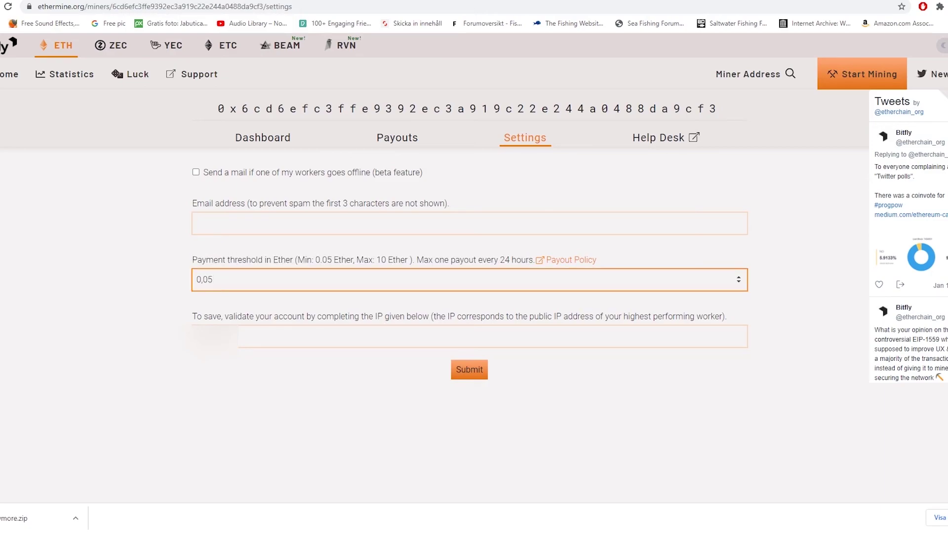
pyautogui.press('BackSpace')
pyautogui.press('BackSpace')
pyautogui.press('BackSpace')
pyautogui.press('BackSpace')
pyautogui.write('0.05')
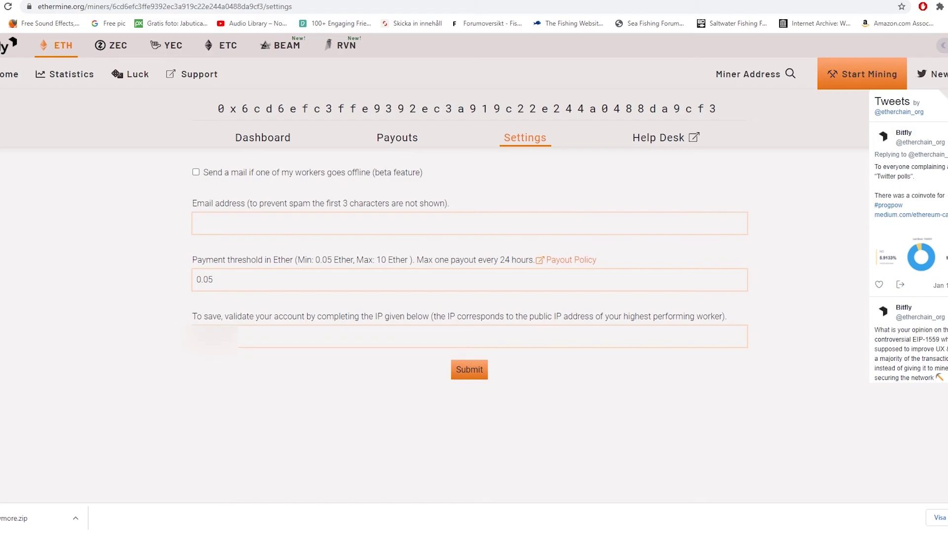
# Open the miner's payouts page to view its income over the last rounds
pyautogui.hotkey('alt', 'Left')
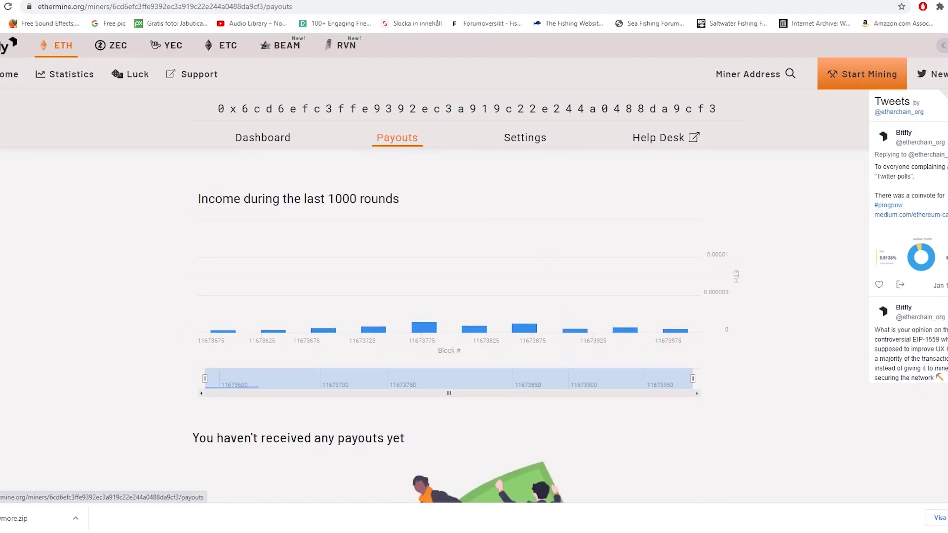